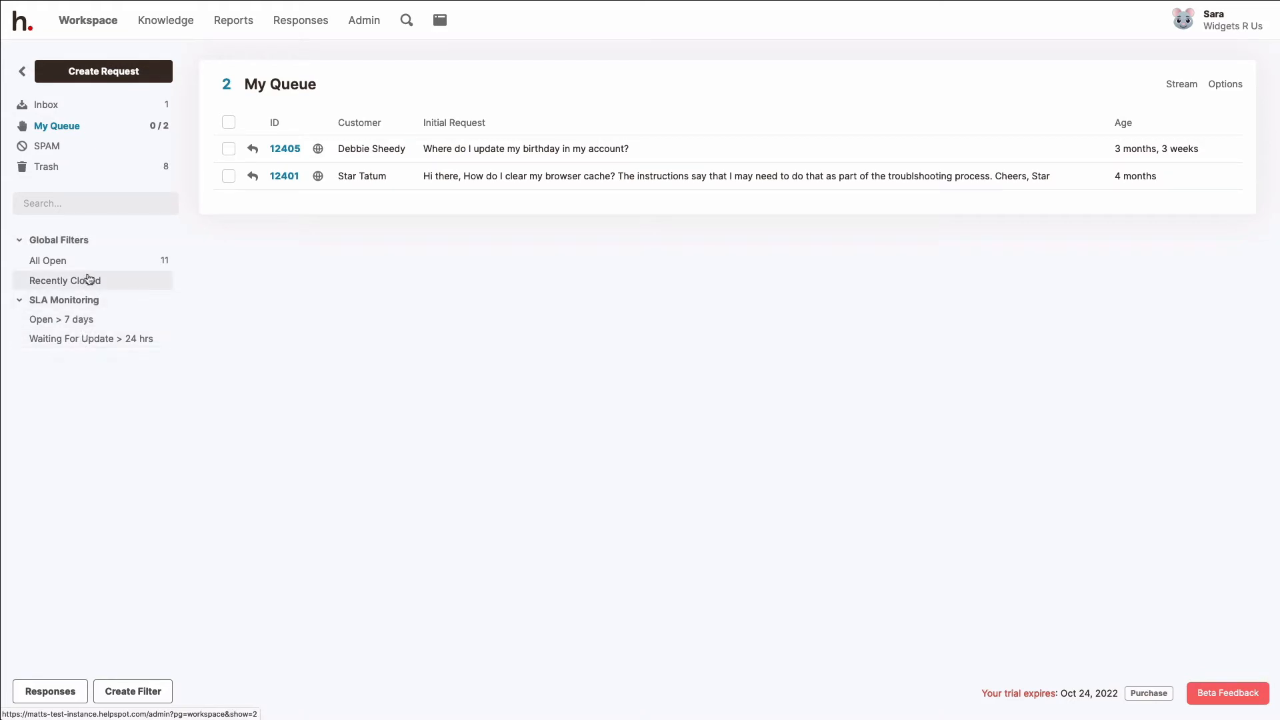
Preview the LAMP webservers request in the All Open filter, and sort the request list by customer.
{"action": "left_click", "coordinate": [87, 269]}
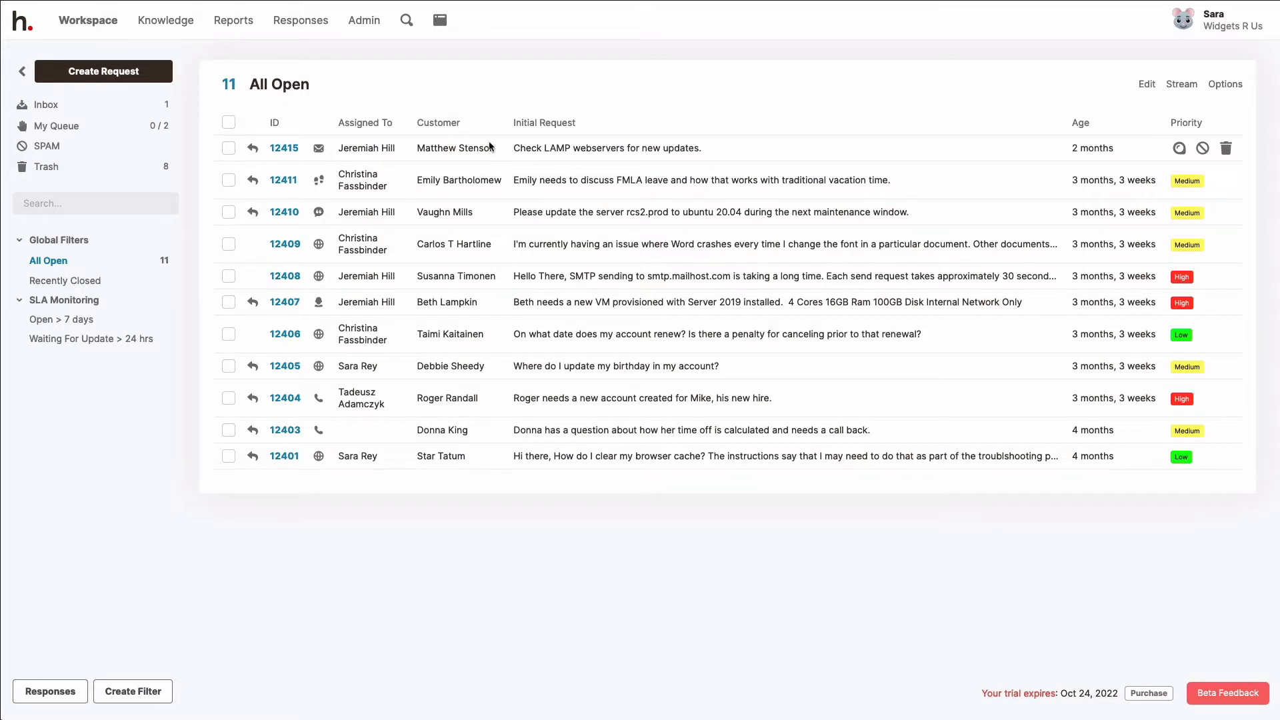
{"action": "left_click", "coordinate": [558, 155]}
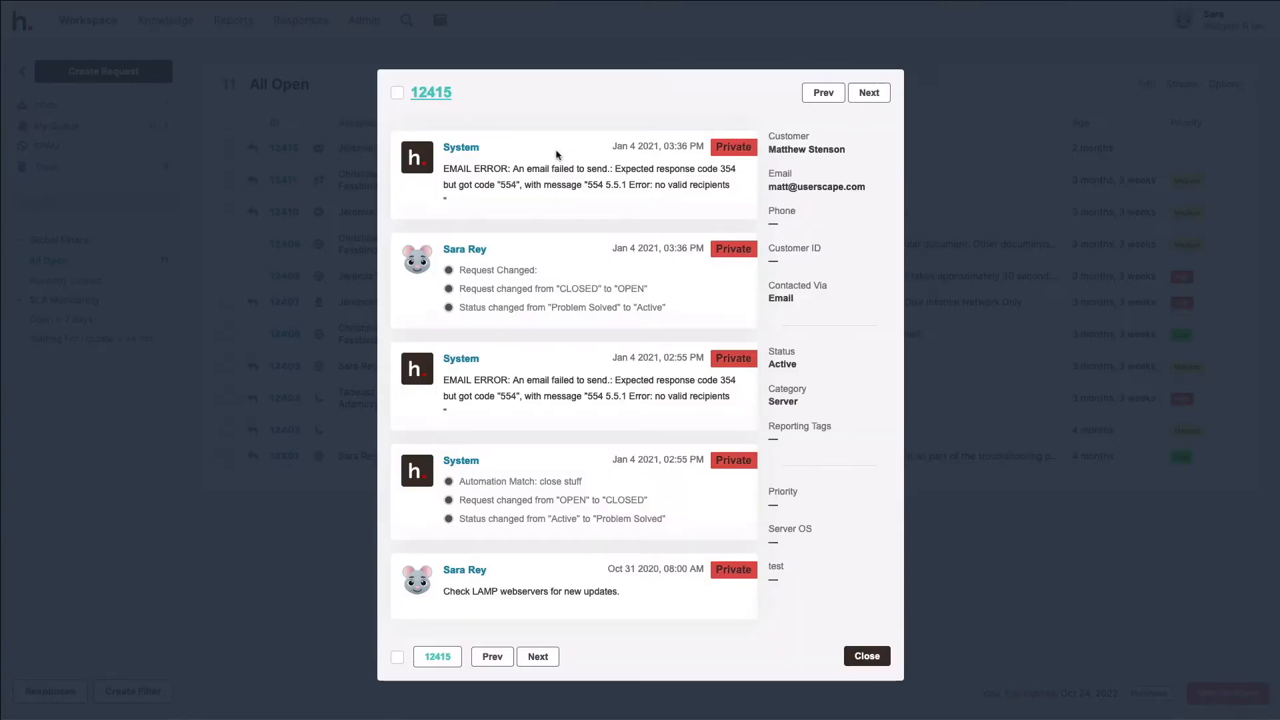
{"action": "left_click", "coordinate": [314, 156]}
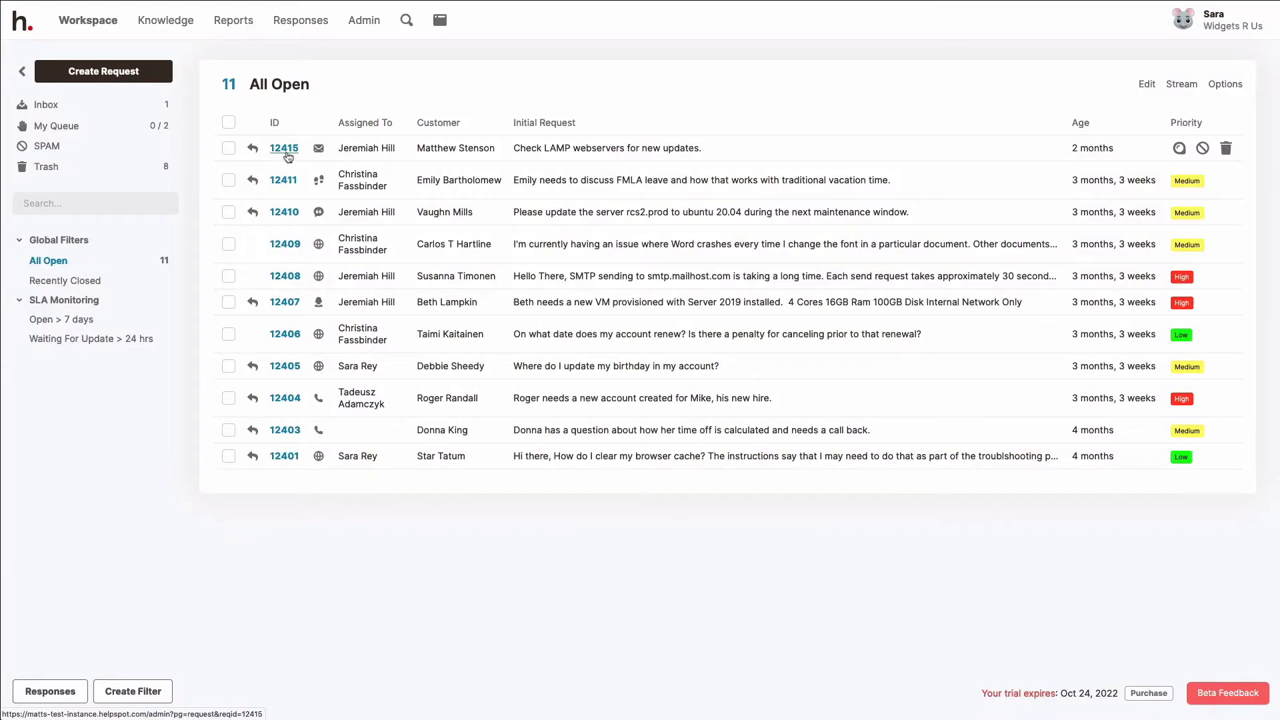
{"action": "left_click", "coordinate": [286, 151]}
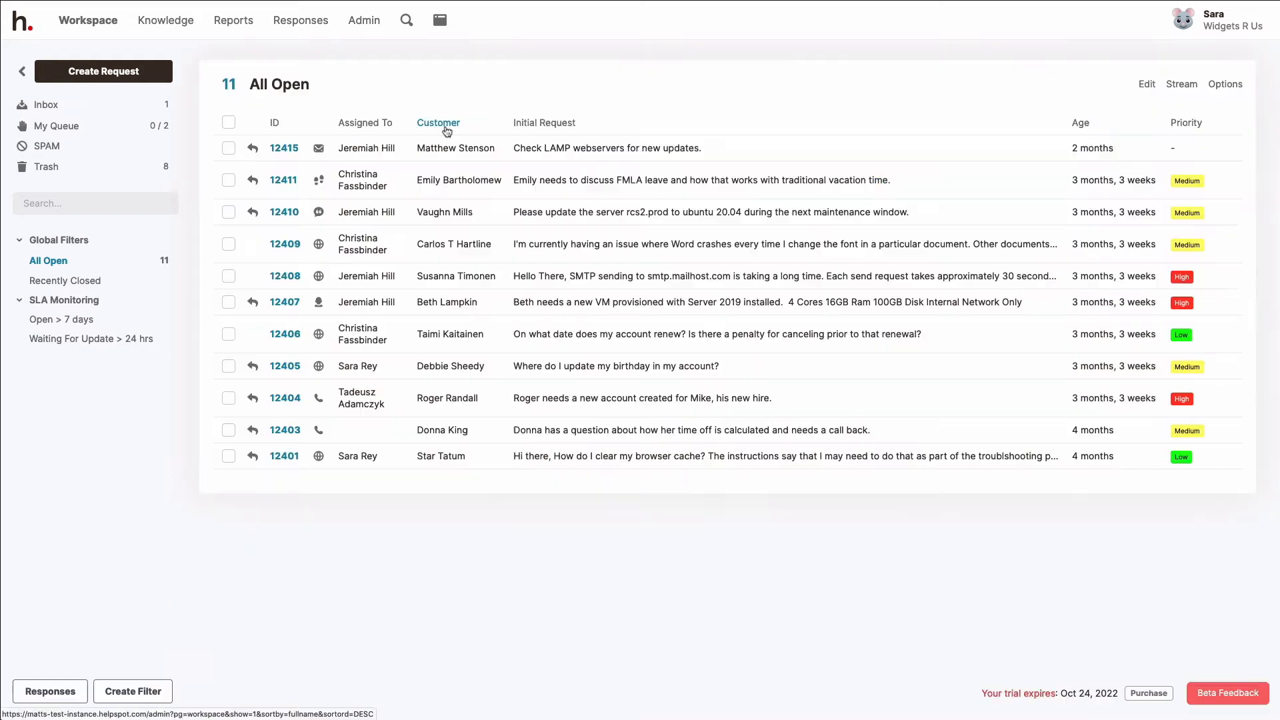
{"action": "left_click", "coordinate": [446, 125]}
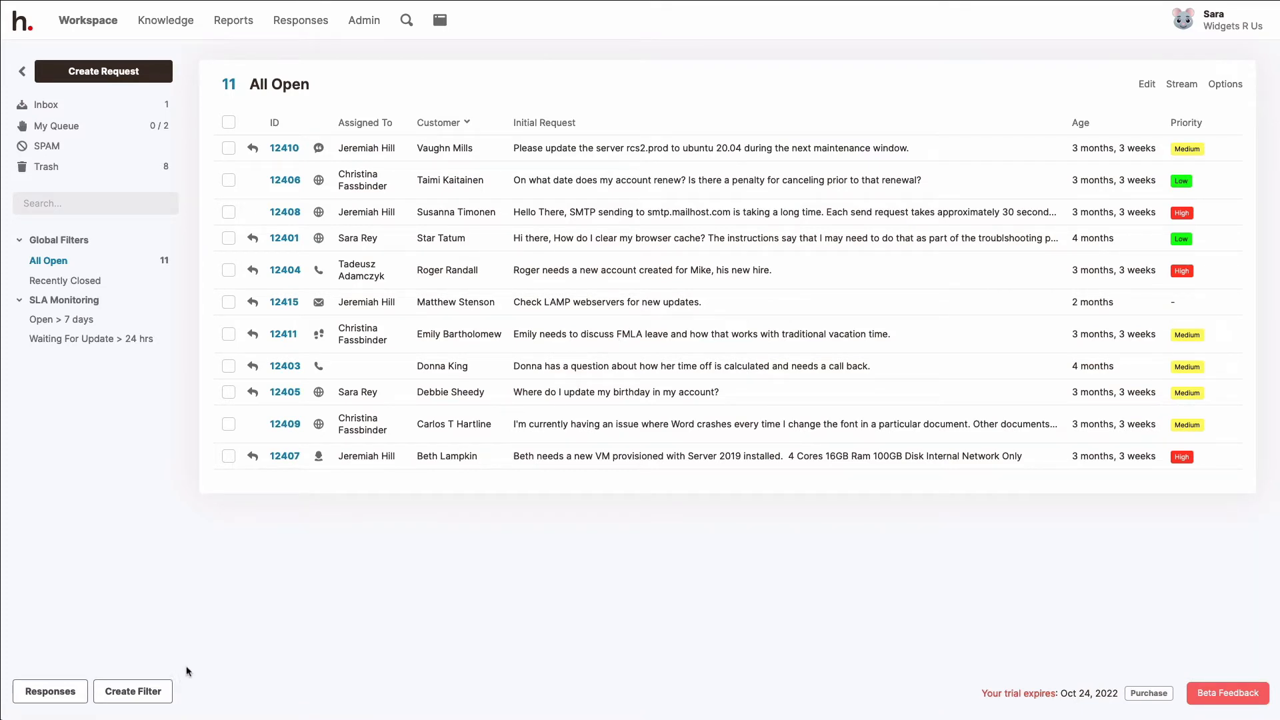
Start a new request filter named HR, keeping it visible to Only me.
{"action": "left_click", "coordinate": [160, 691]}
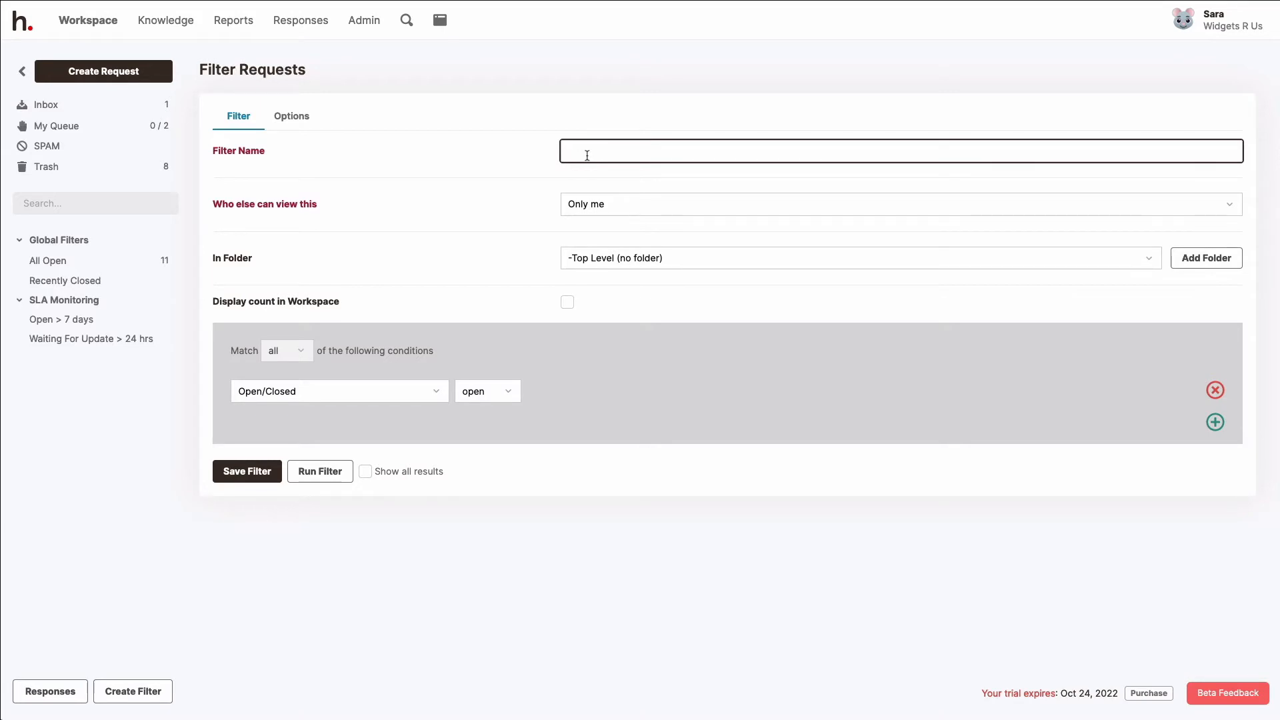
{"action": "type", "text": "HR"}
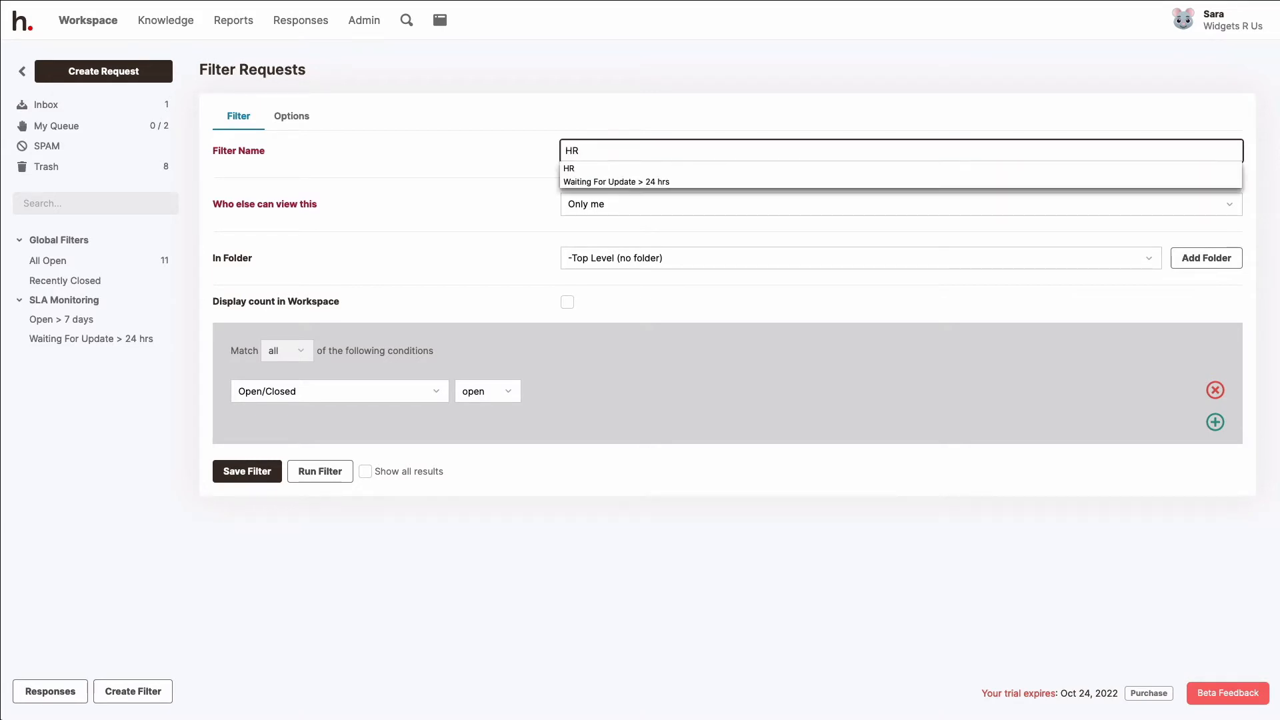
{"action": "left_click", "coordinate": [494, 210]}
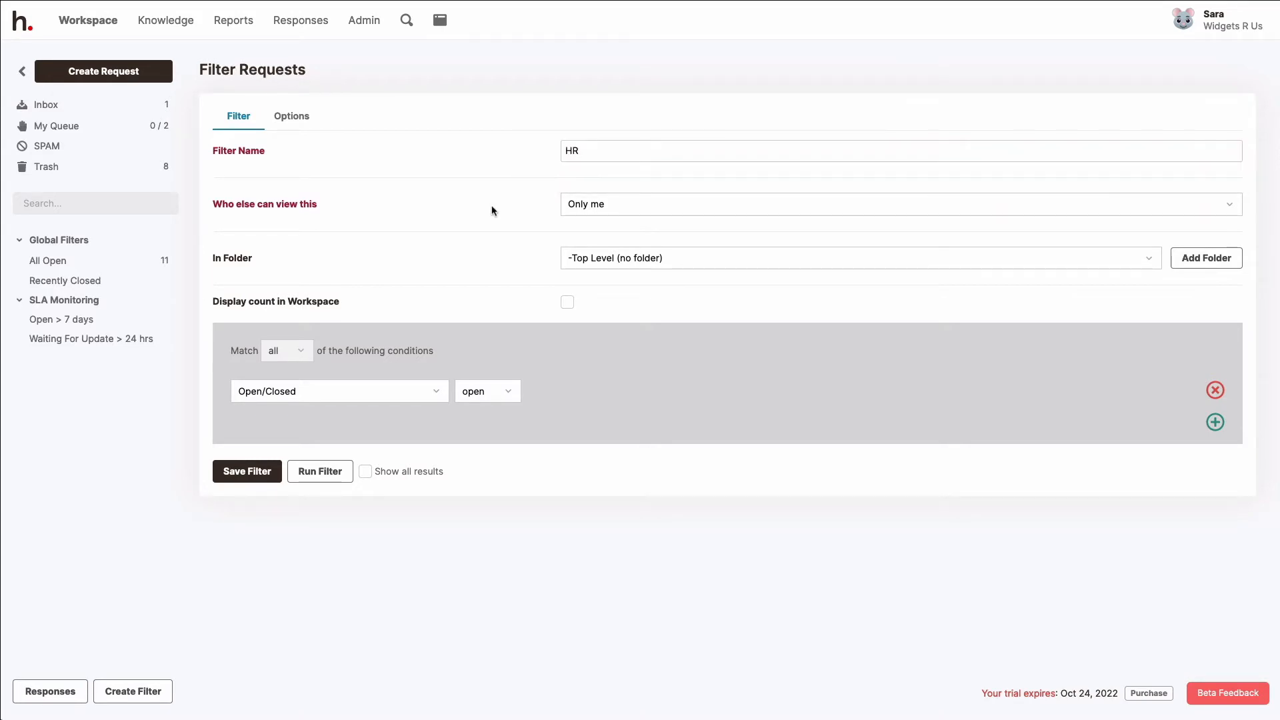
{"action": "left_click", "coordinate": [645, 211]}
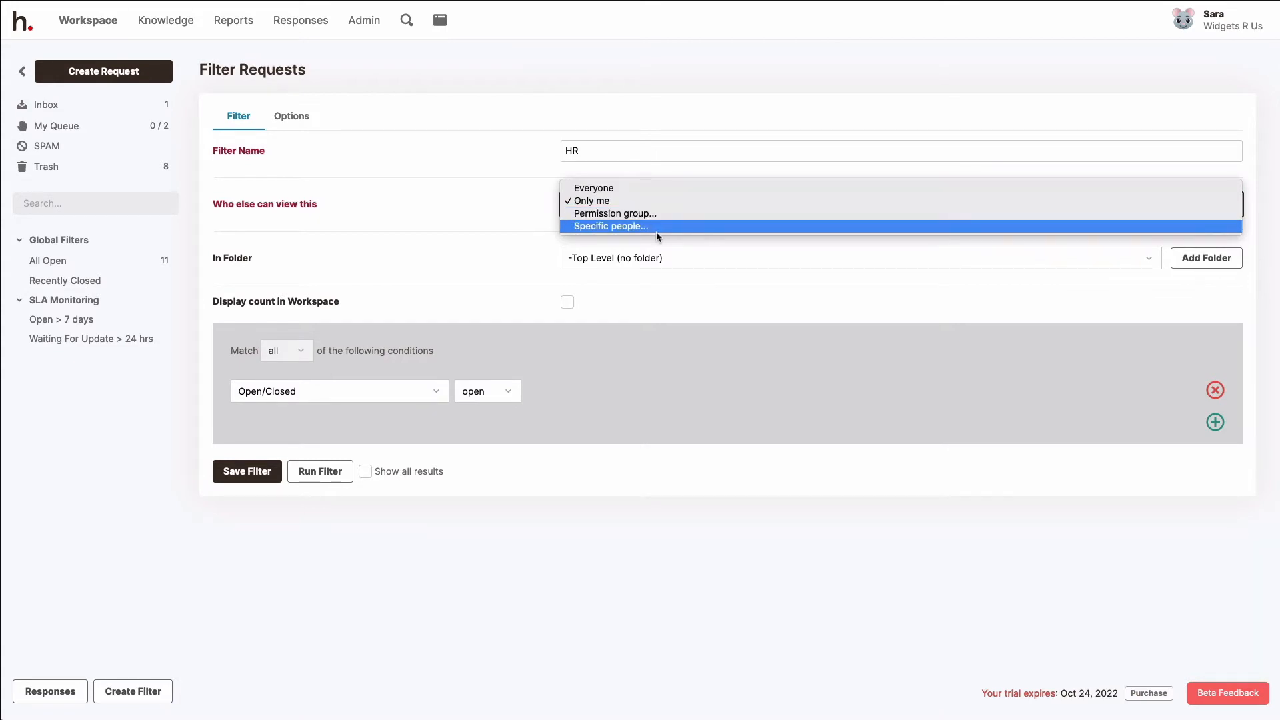
{"action": "left_click", "coordinate": [525, 292]}
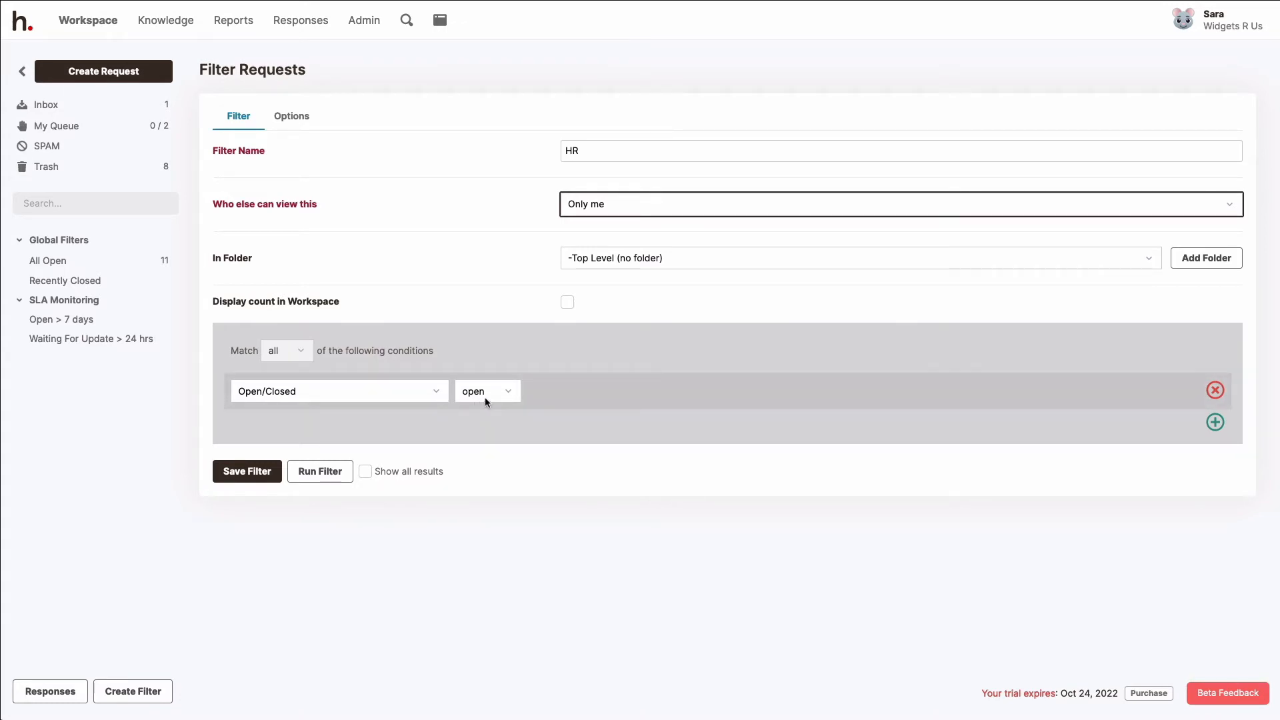
Add a second filter condition requiring that Category Is Human Resources.
{"action": "left_click", "coordinate": [1215, 422]}
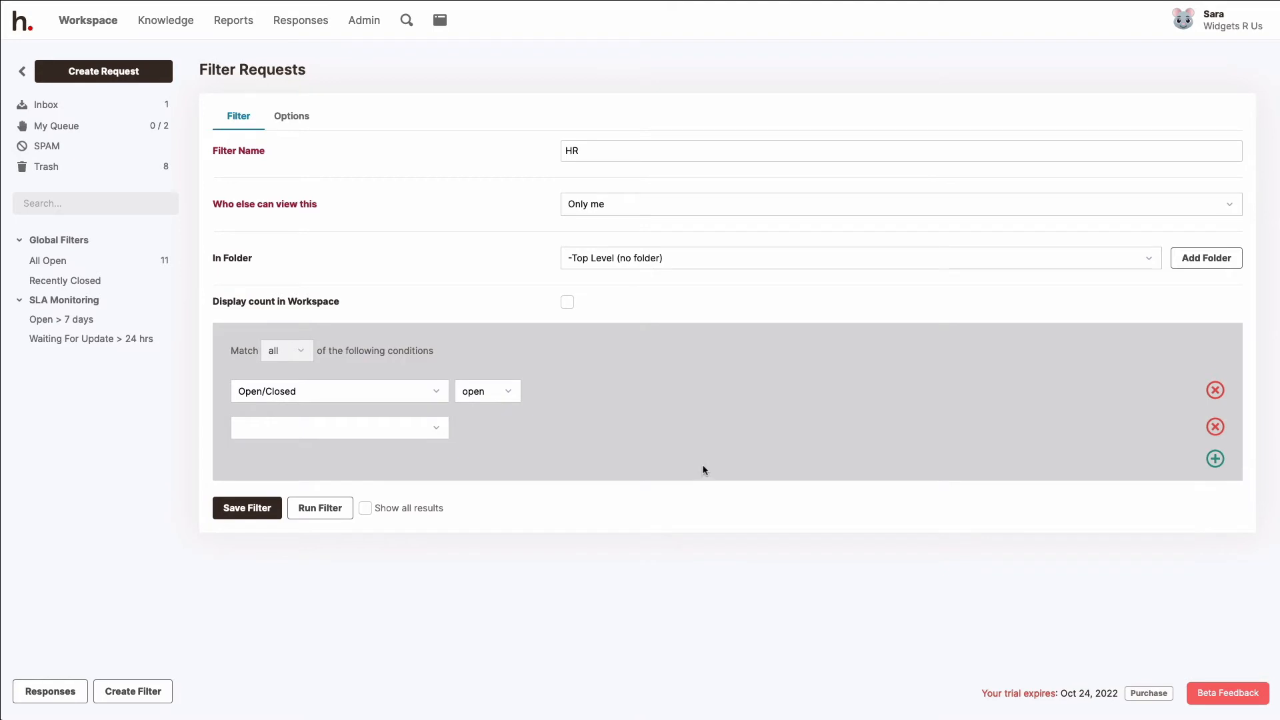
{"action": "left_click", "coordinate": [435, 435]}
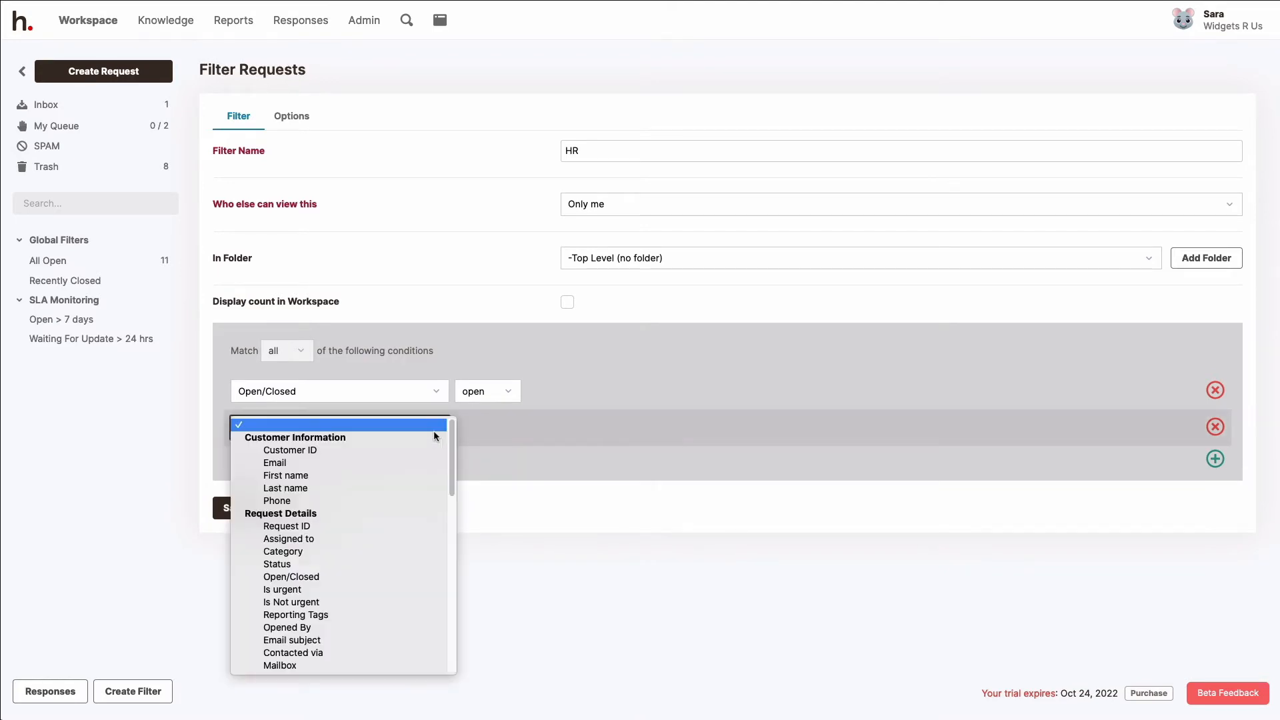
{"action": "left_click", "coordinate": [413, 552]}
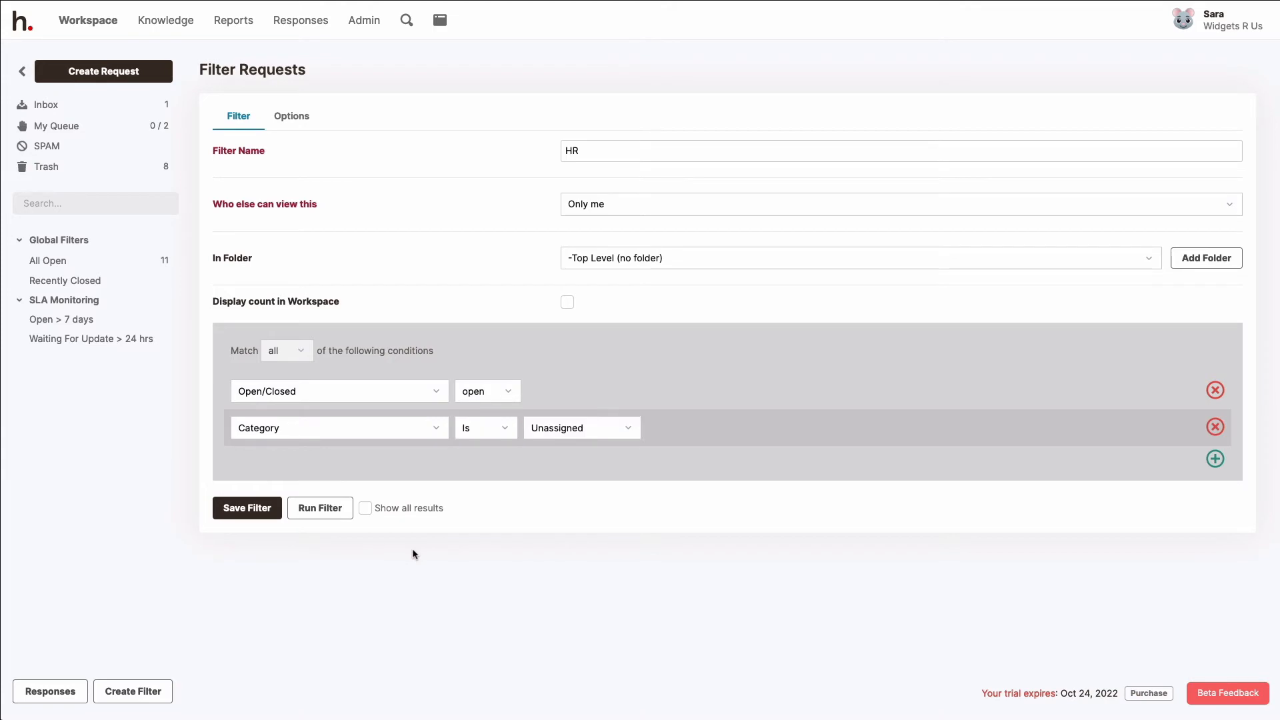
{"action": "left_click", "coordinate": [564, 433]}
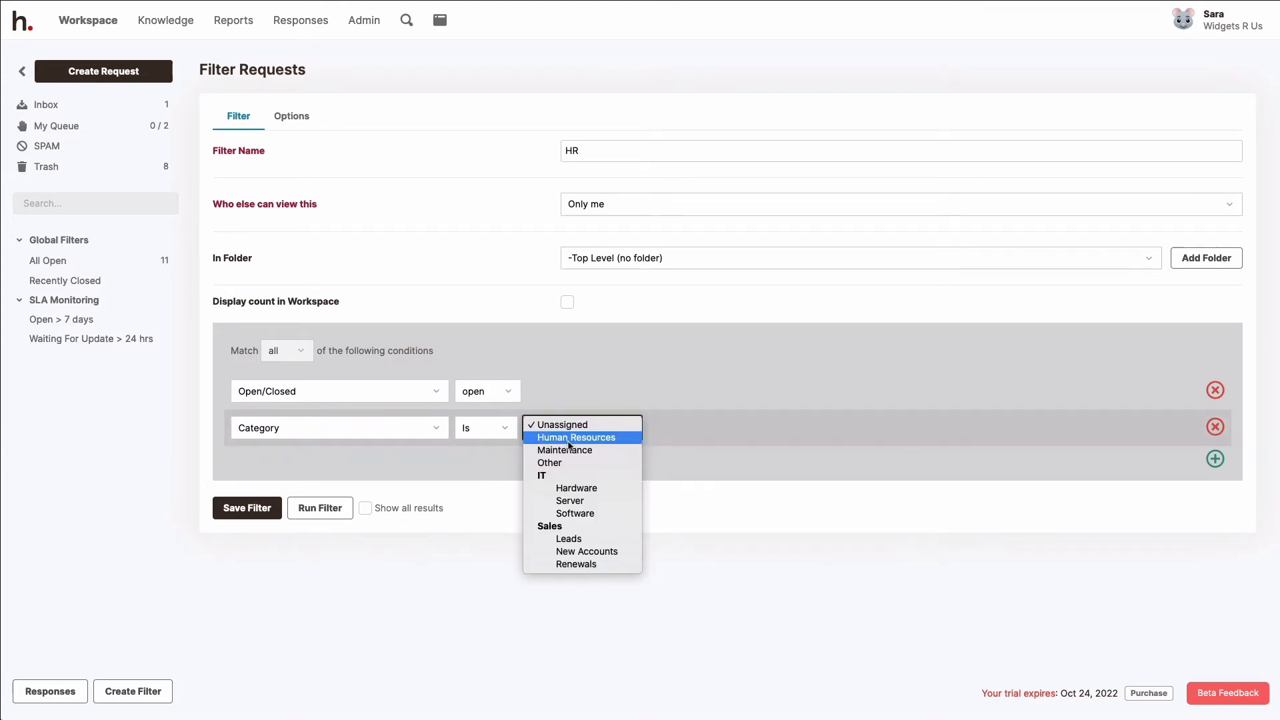
{"action": "left_click", "coordinate": [570, 438]}
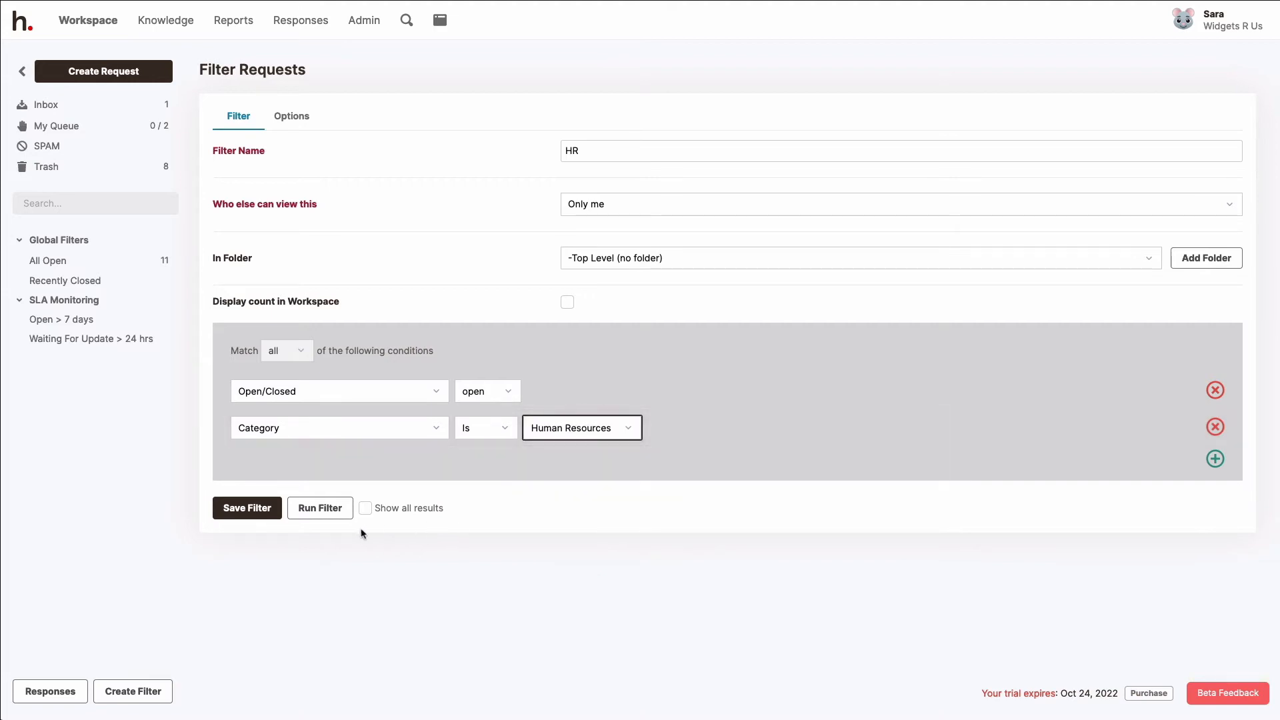
Run the HR filter to check its matching requests, and save the filter.
{"action": "left_click", "coordinate": [321, 509]}
{"action": "scroll", "coordinate": [599, 534], "scroll_direction": "down", "scroll_amount": 2}
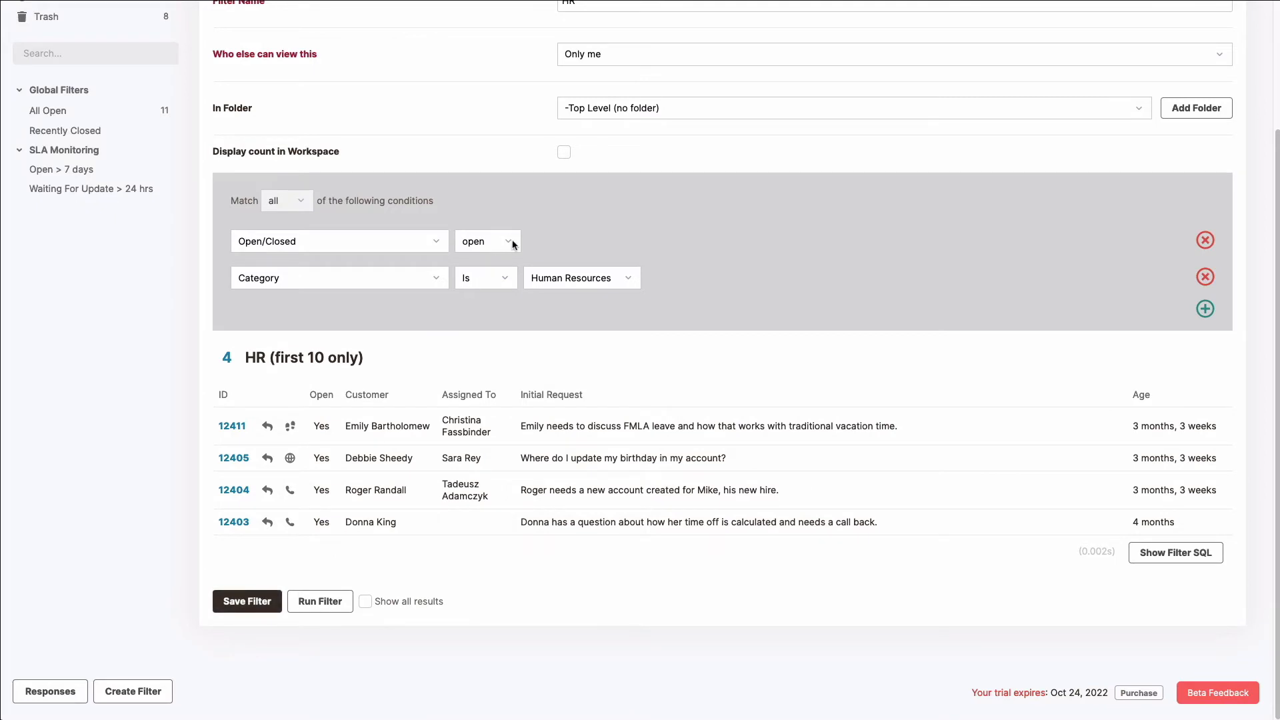
{"action": "left_click", "coordinate": [266, 606]}
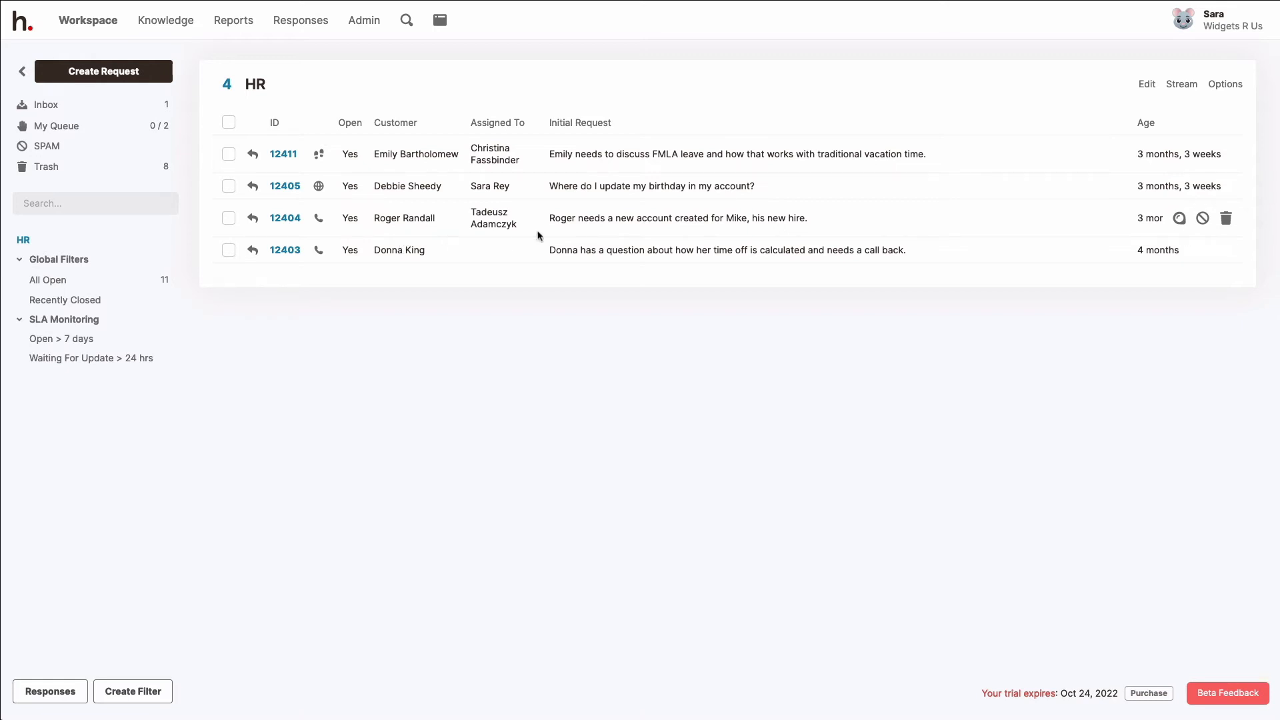
Edit the saved HR filter so its requests are ordered by Last Update.
{"action": "left_click", "coordinate": [1148, 89]}
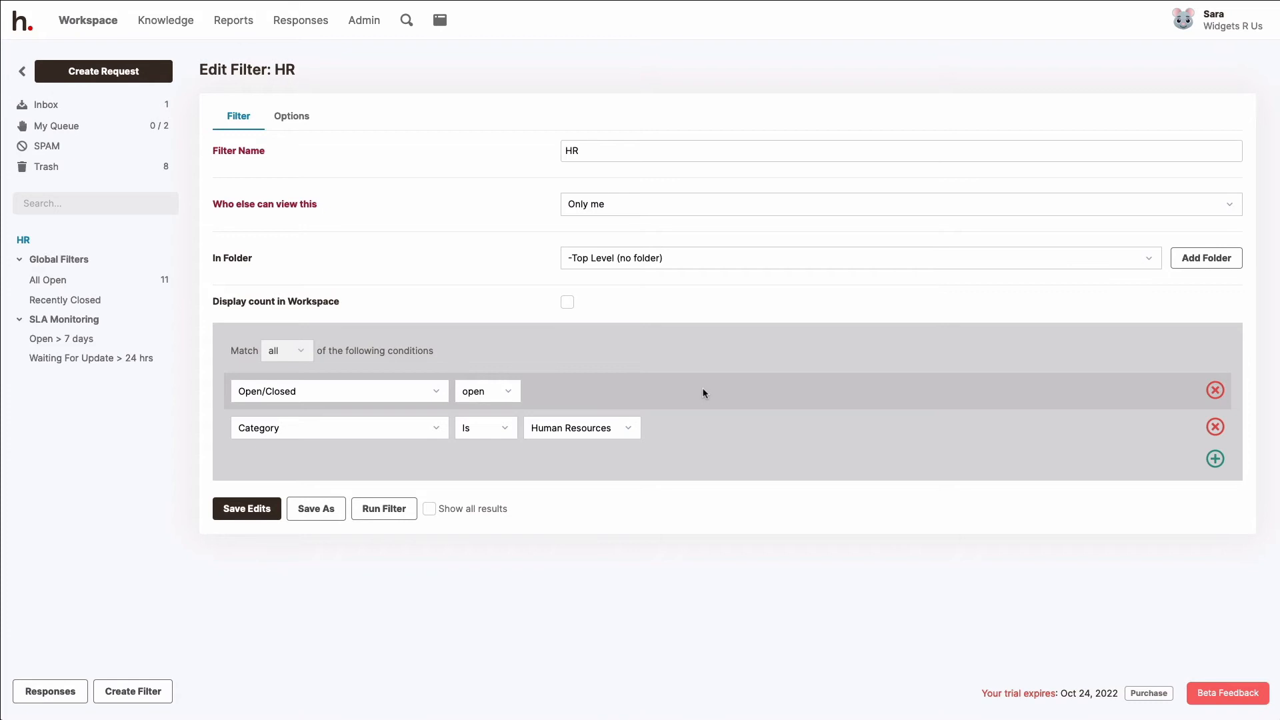
{"action": "left_click", "coordinate": [291, 116]}
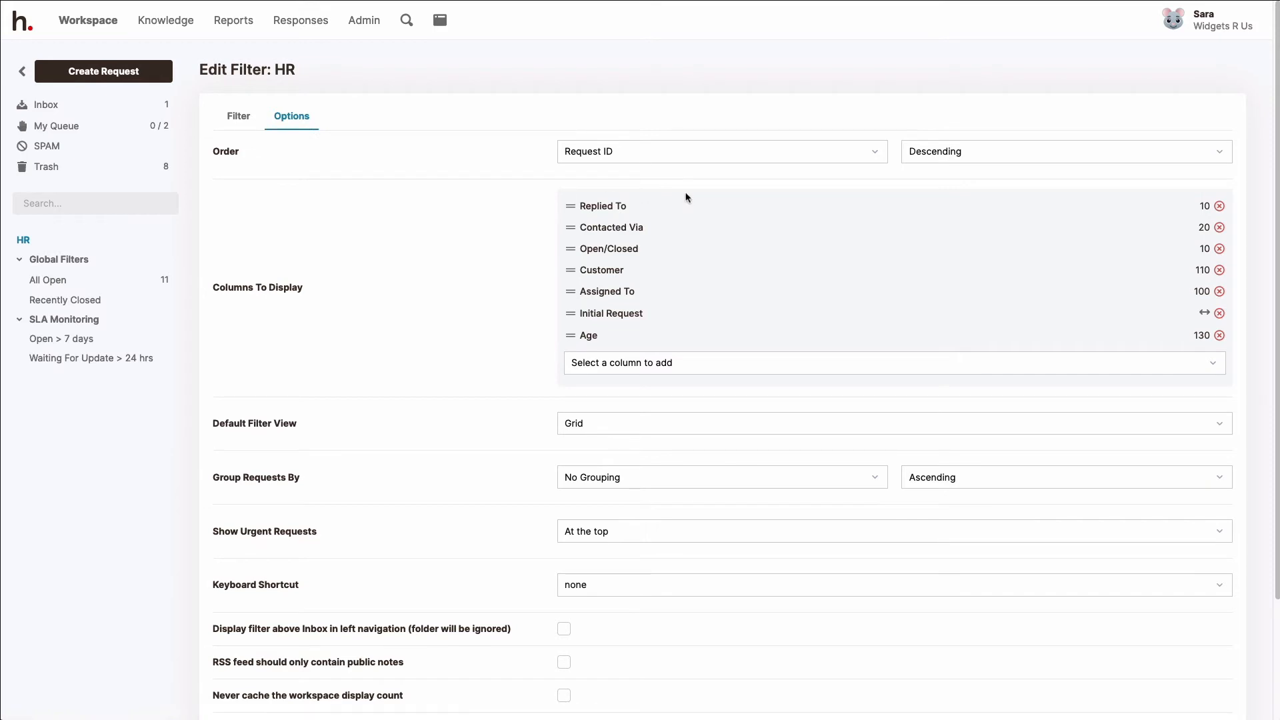
{"action": "left_click", "coordinate": [875, 158]}
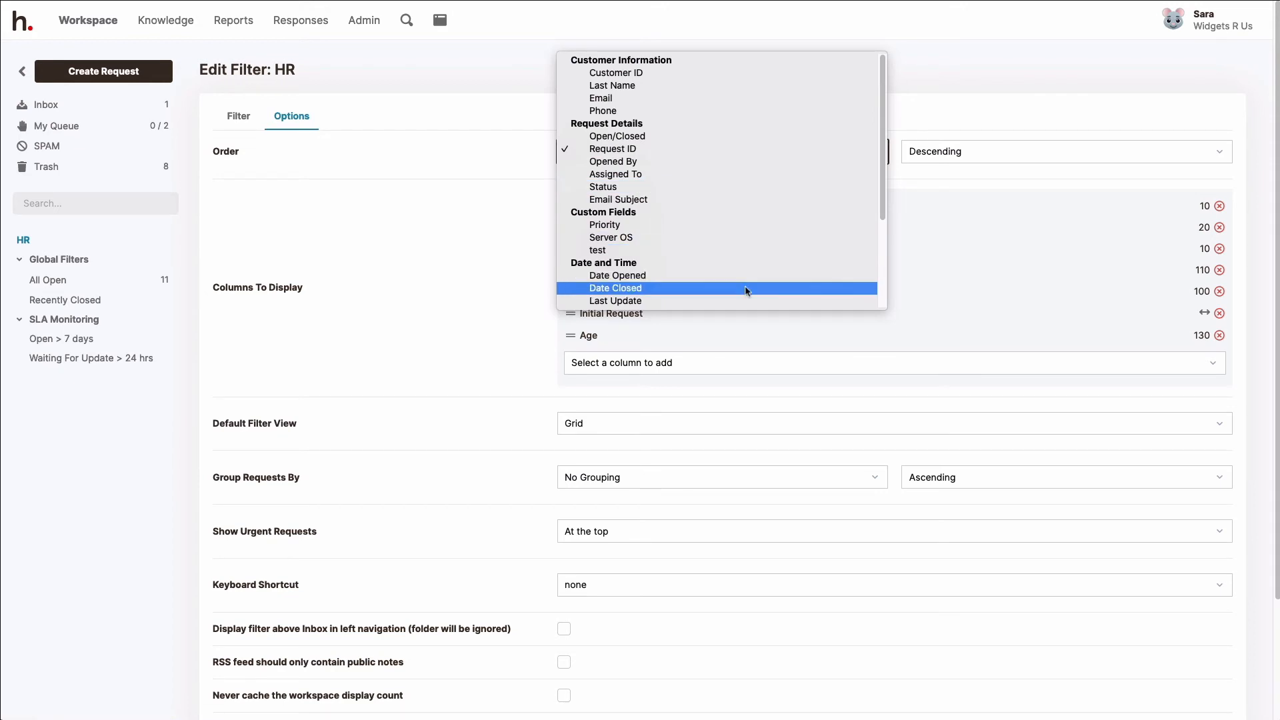
{"action": "scroll", "coordinate": [747, 288], "scroll_direction": "down", "scroll_amount": 1}
{"action": "scroll", "coordinate": [745, 286], "scroll_direction": "down", "scroll_amount": 1}
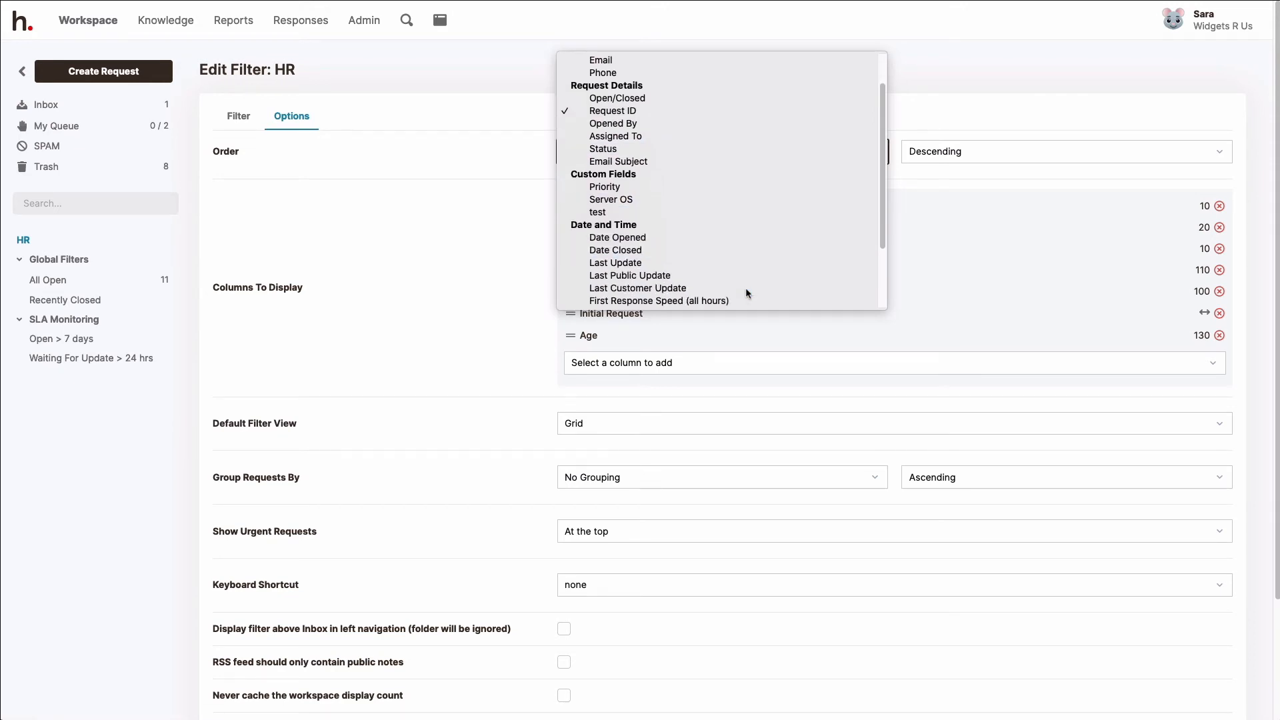
{"action": "left_click", "coordinate": [674, 268]}
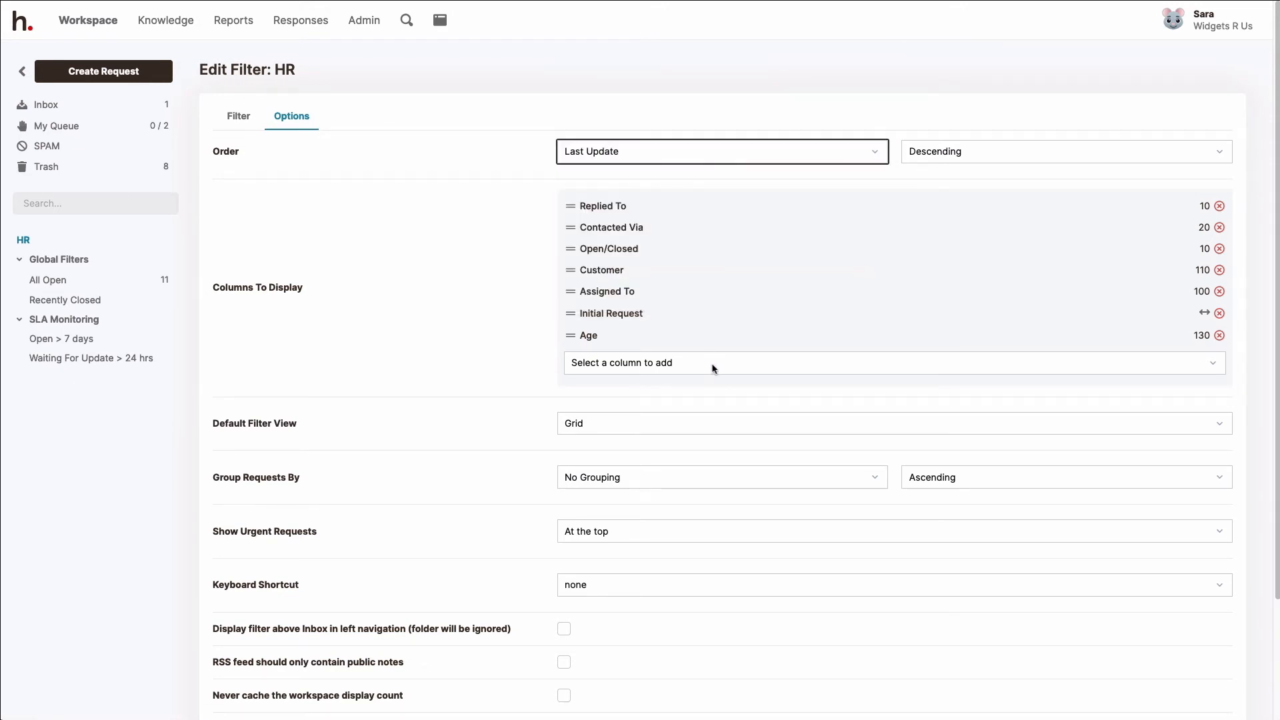
Add a Status column between Open/Closed and Customer in the filter's displayed columns, and remove the Assigned To column.
{"action": "scroll", "coordinate": [712, 366], "scroll_direction": "down", "scroll_amount": 2}
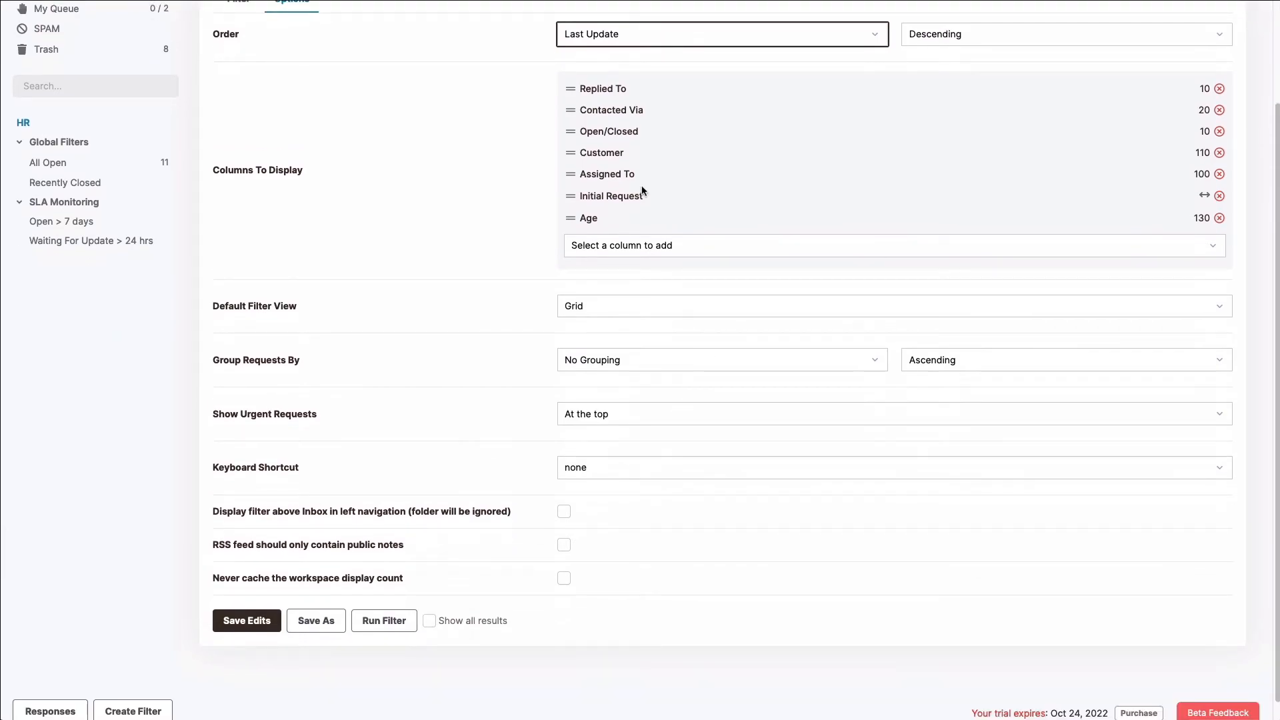
{"action": "left_click", "coordinate": [664, 248]}
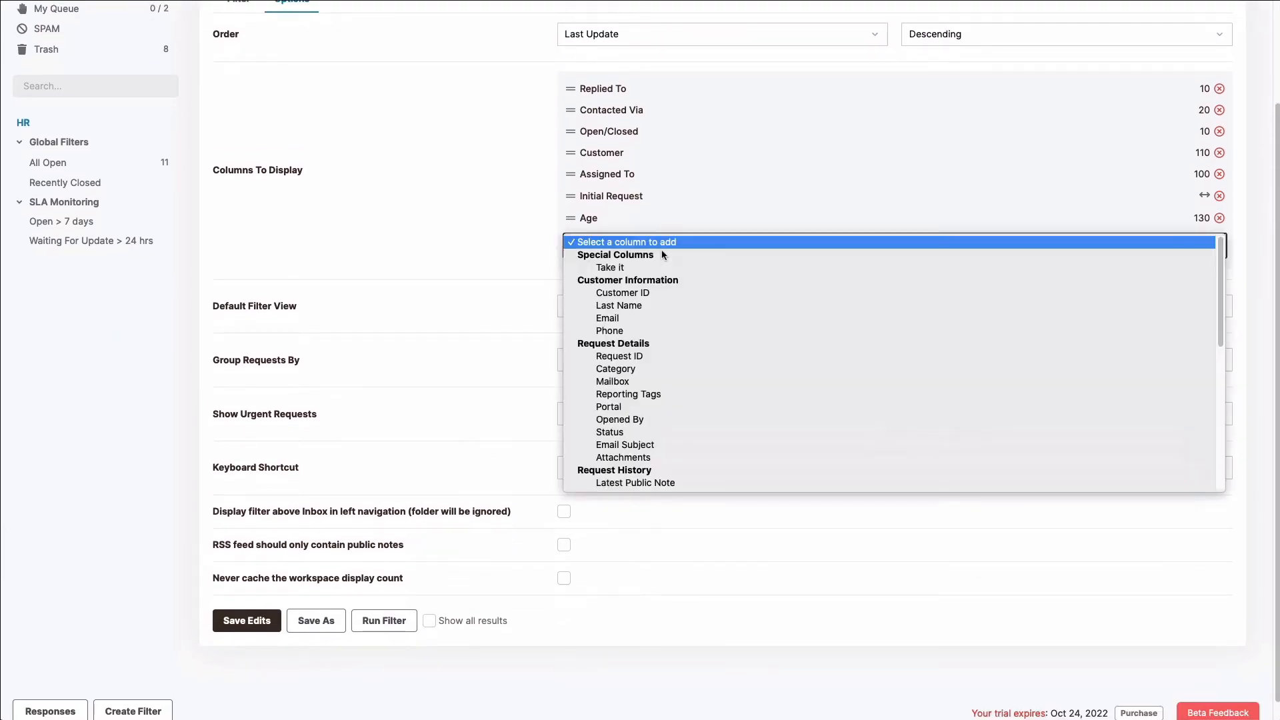
{"action": "left_click", "coordinate": [652, 434]}
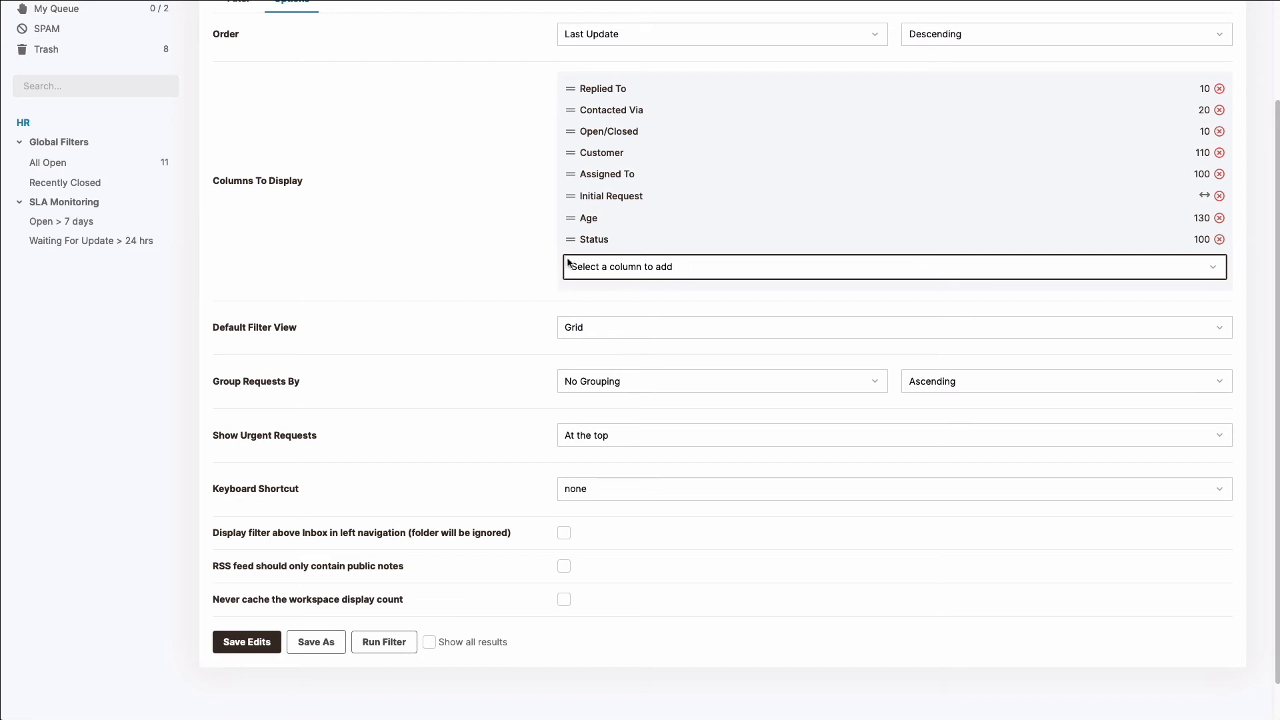
{"action": "left_click_drag", "start_coordinate": [570, 239], "coordinate": [574, 152]}
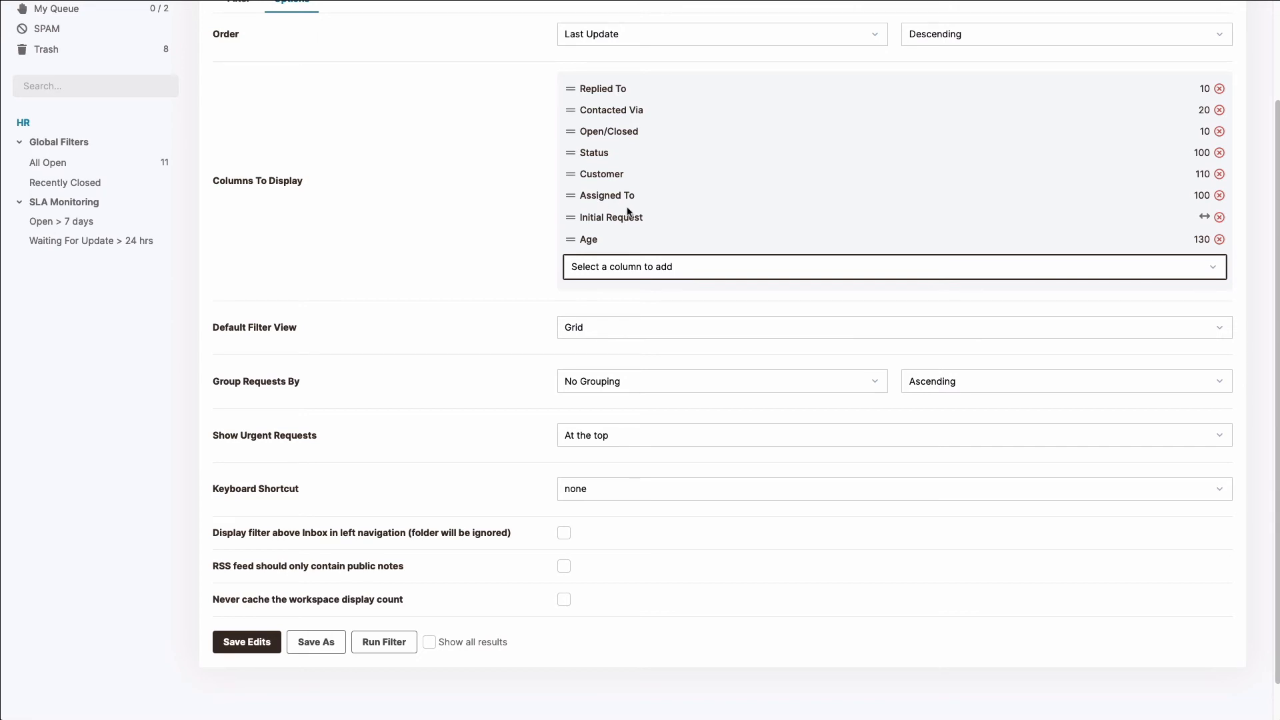
{"action": "left_click", "coordinate": [1219, 195]}
{"action": "left_click", "coordinate": [658, 404]}
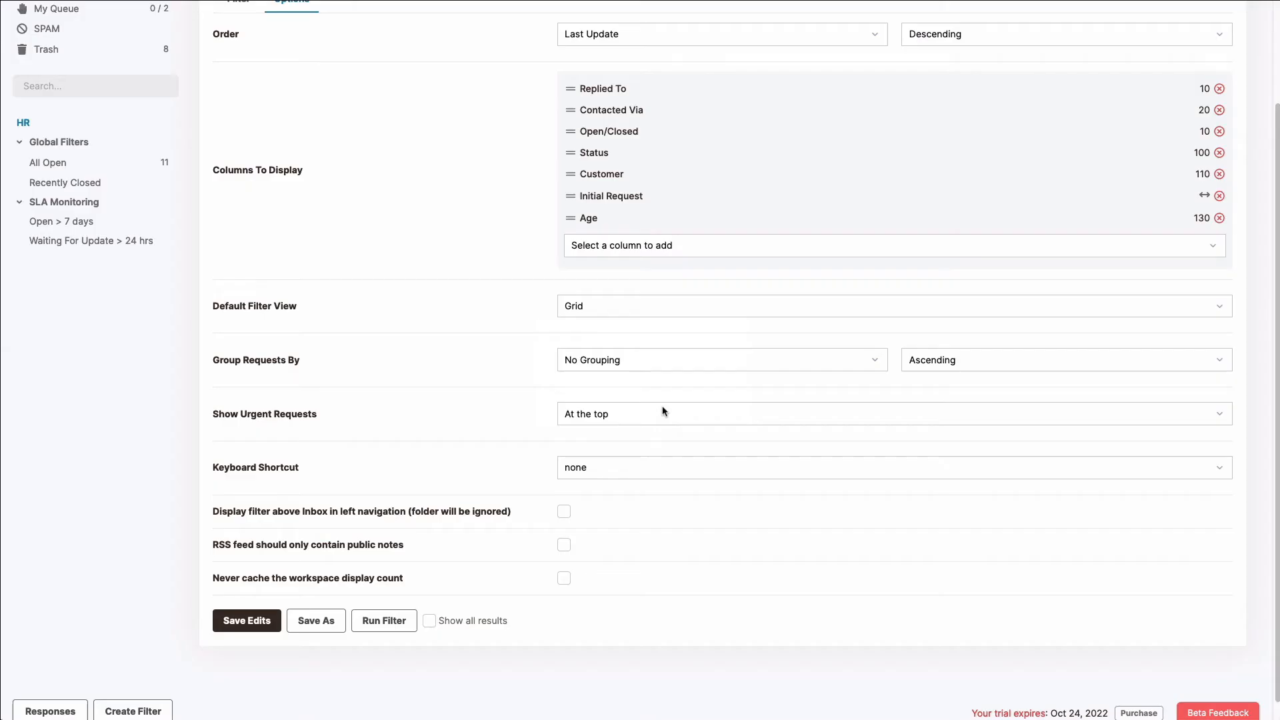
Group the HR filter's requests by Assigned To and save the filter edits.
{"action": "scroll", "coordinate": [665, 403], "scroll_direction": "down", "scroll_amount": 1}
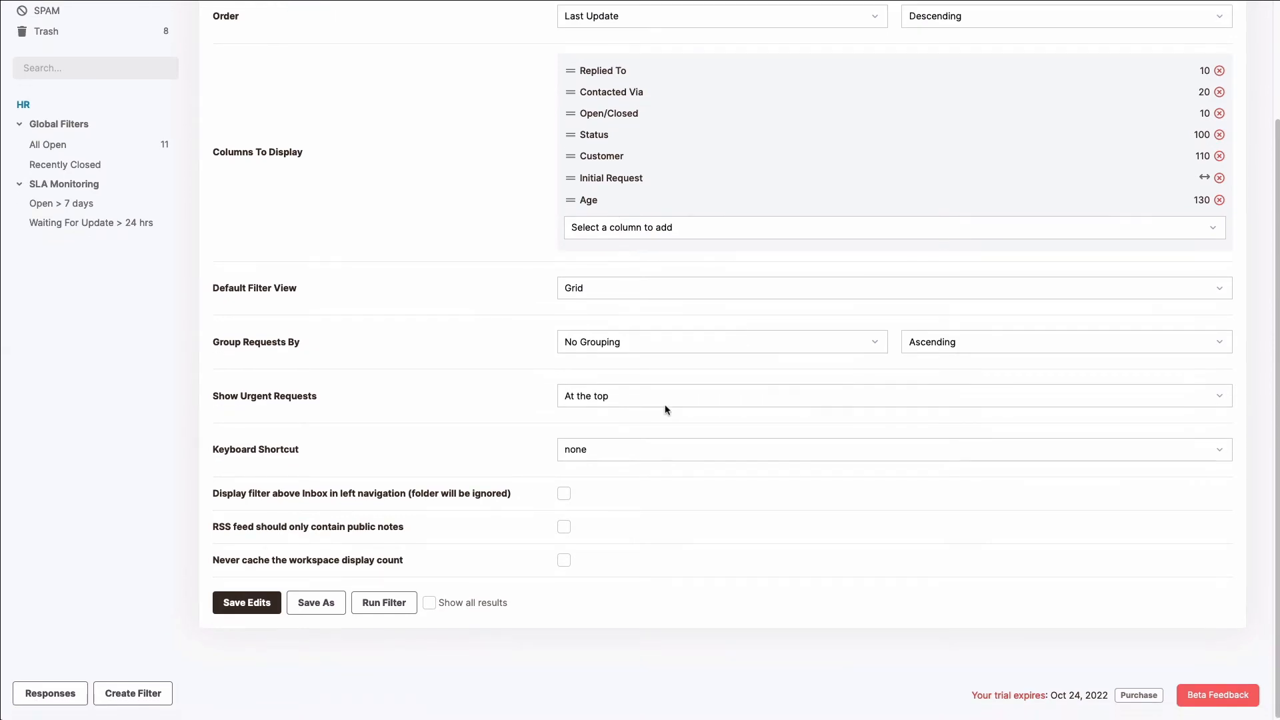
{"action": "left_click", "coordinate": [697, 344]}
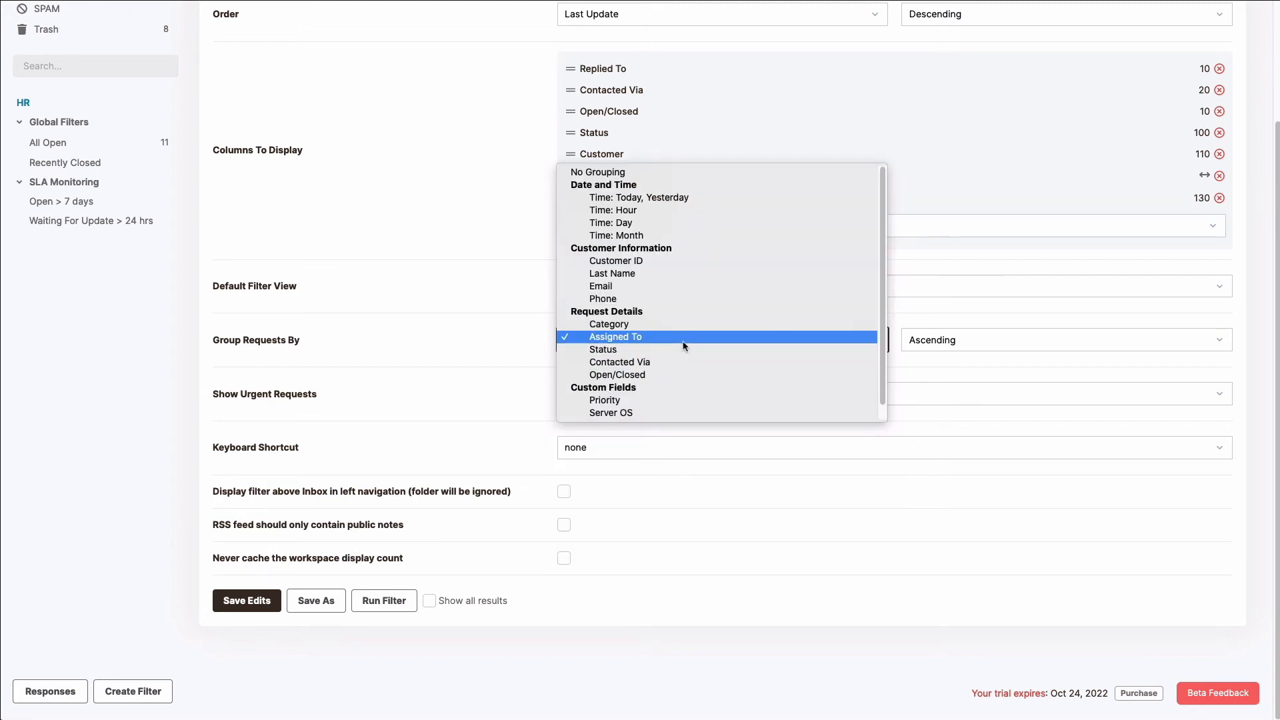
{"action": "left_click", "coordinate": [684, 340]}
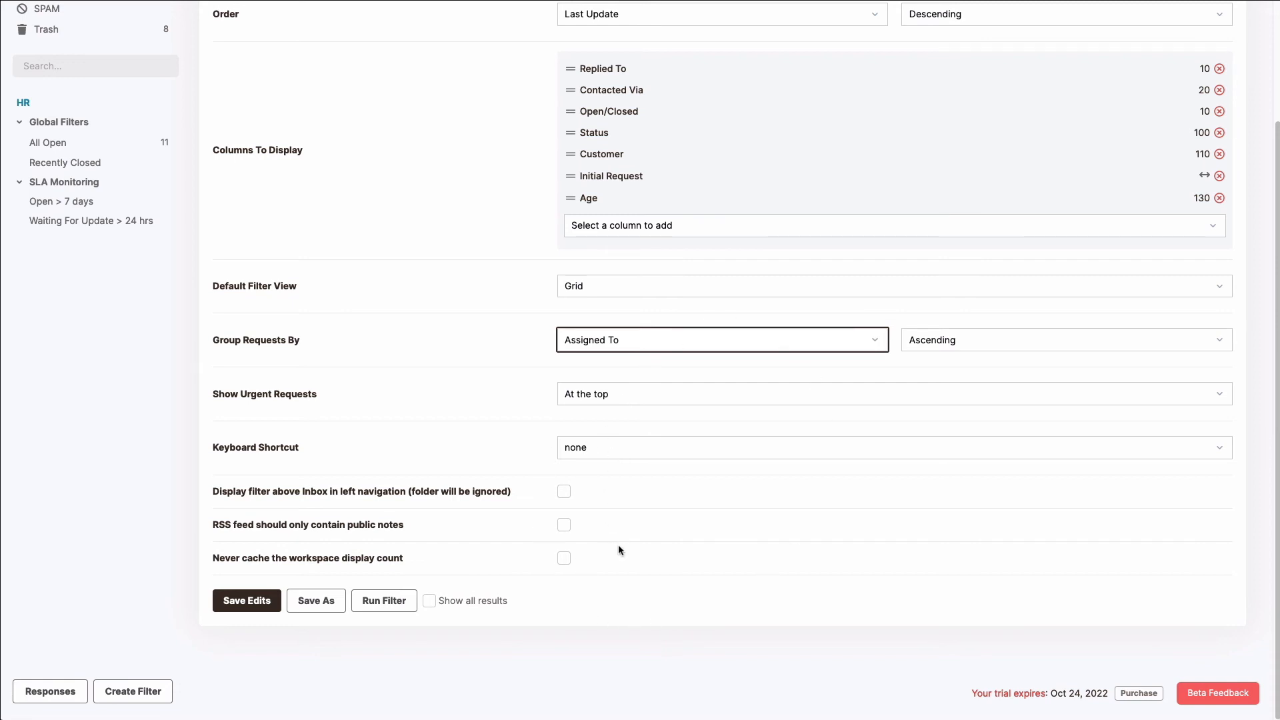
{"action": "left_click", "coordinate": [246, 602]}
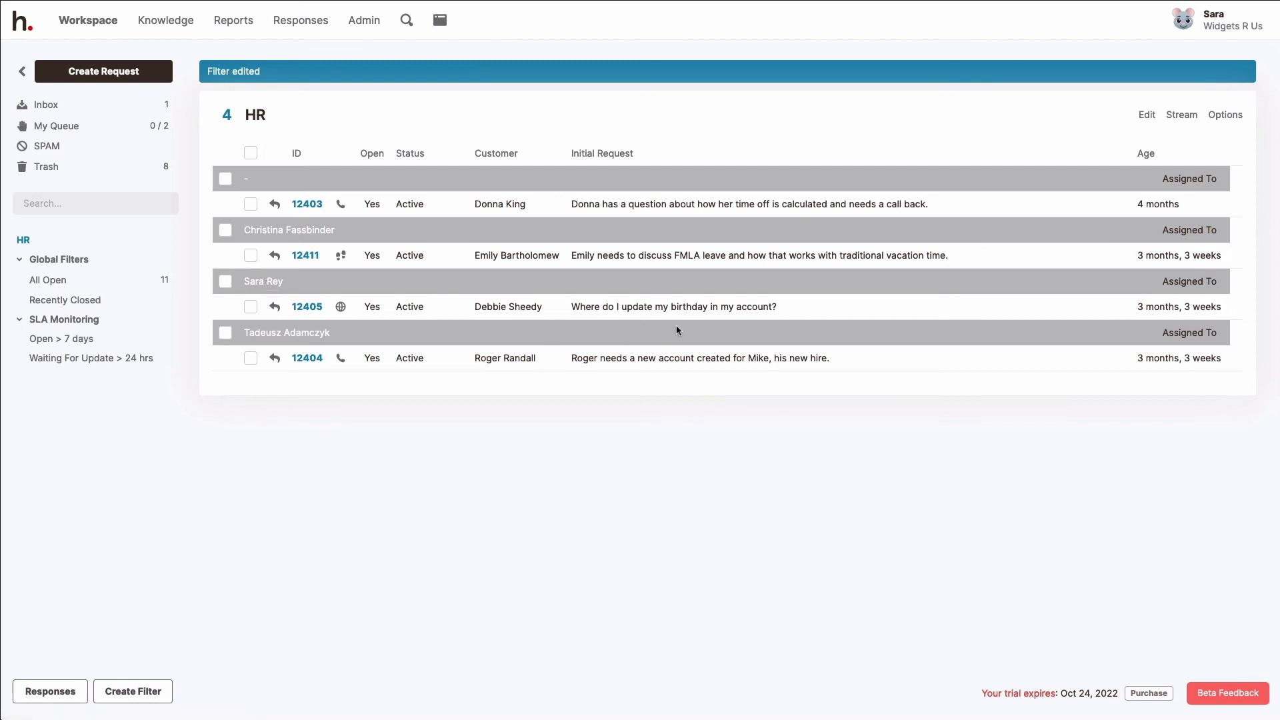
View the HR filter as a live stream, and return it to the grid view.
{"action": "left_click", "coordinate": [1225, 116]}
{"action": "left_click", "coordinate": [1180, 115]}
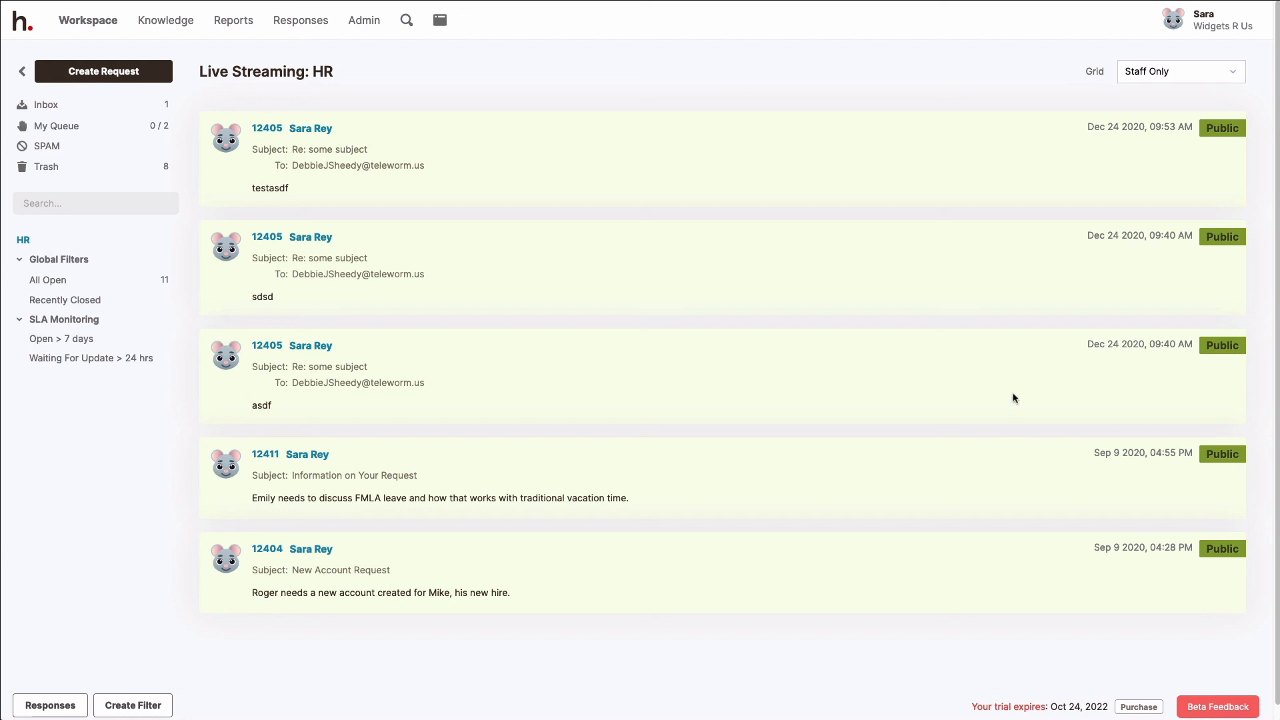
{"action": "left_click", "coordinate": [1095, 72]}
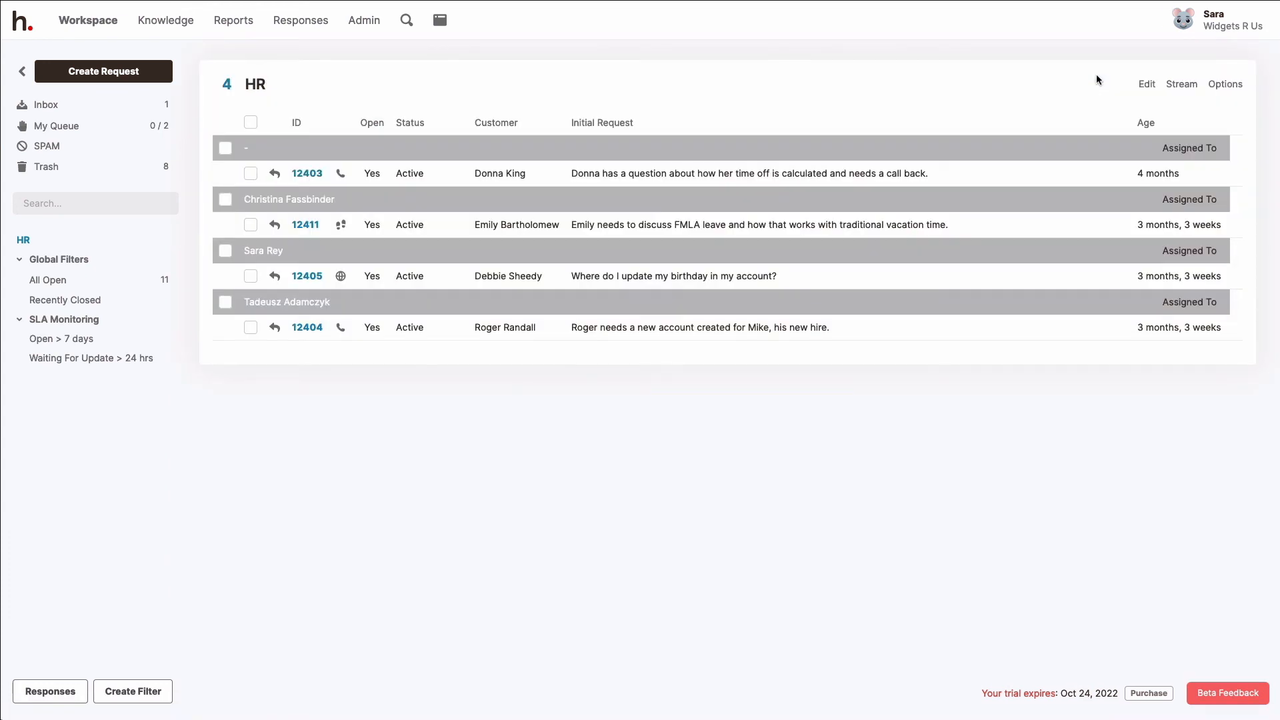